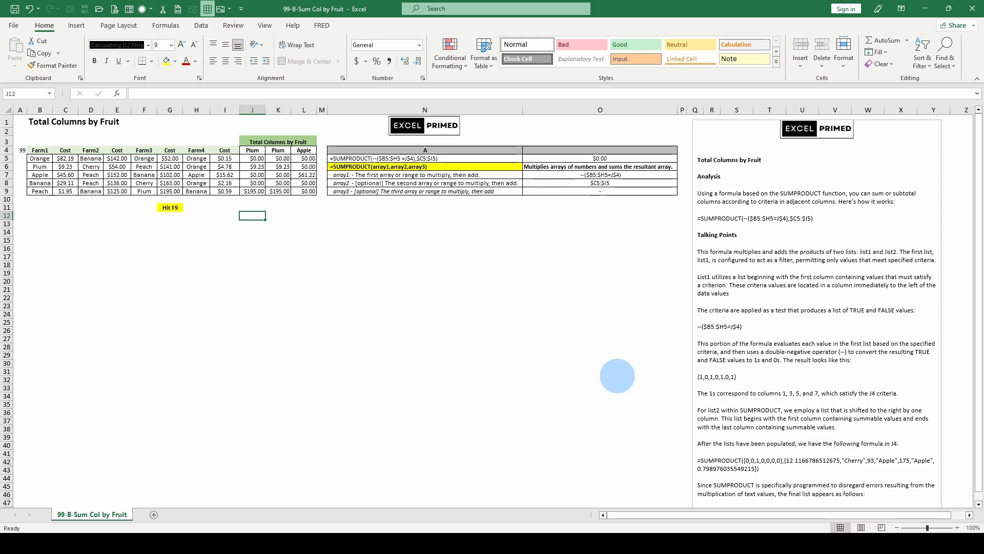
# Recalculate the sheet three times to refresh the fruit names, costs and fruit totals
pyautogui.scroll(-1, 577, 358)
pyautogui.scroll(1, 576, 357)
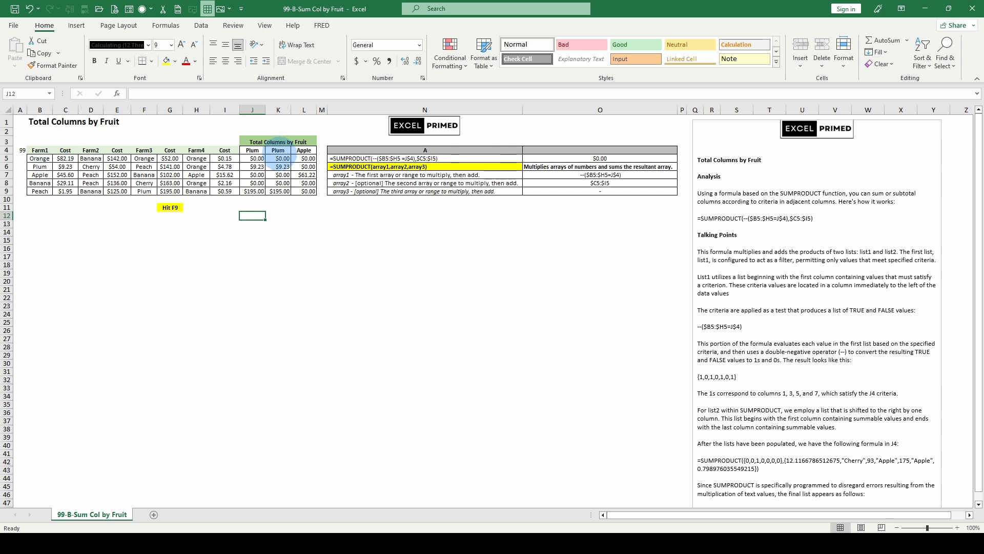
pyautogui.press('F9')
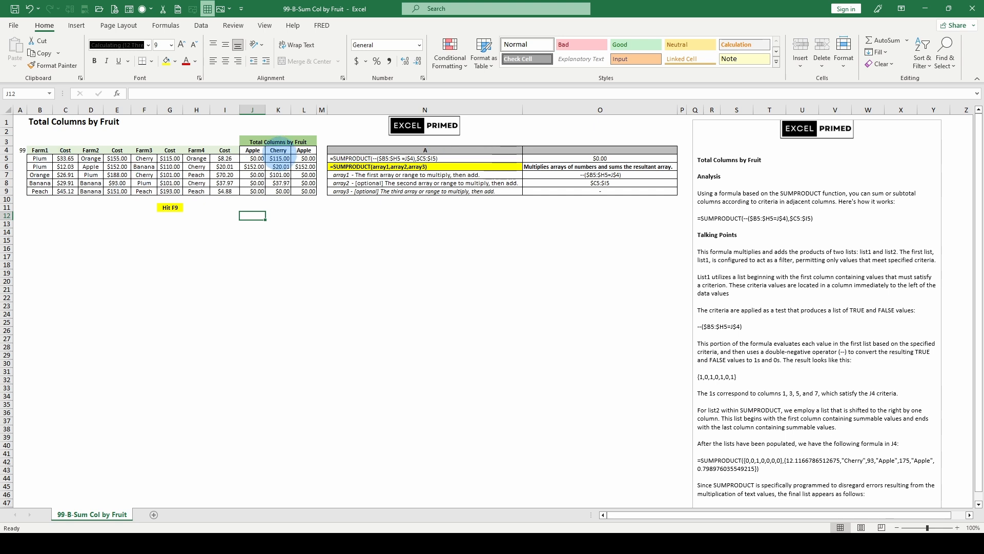
pyautogui.press('F9')
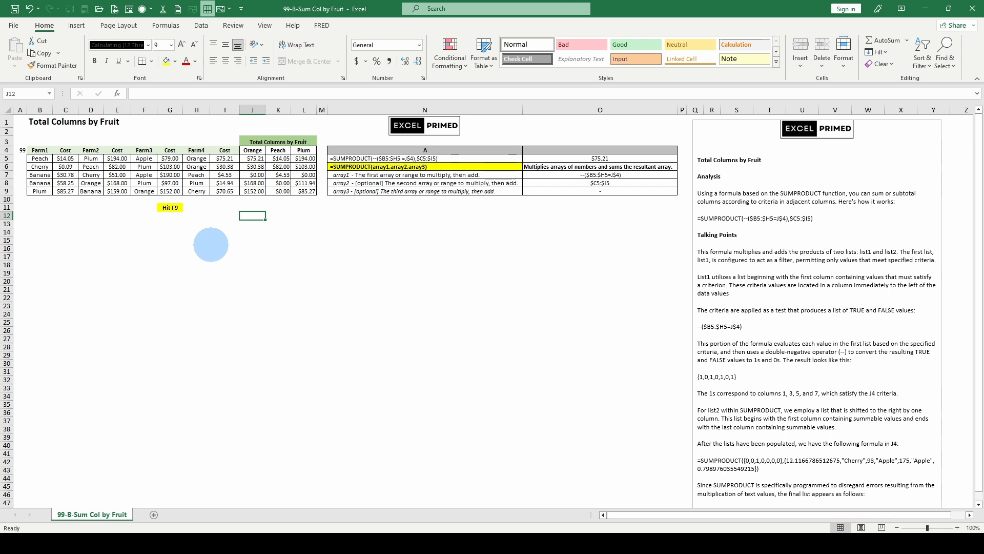
pyautogui.press('F9')
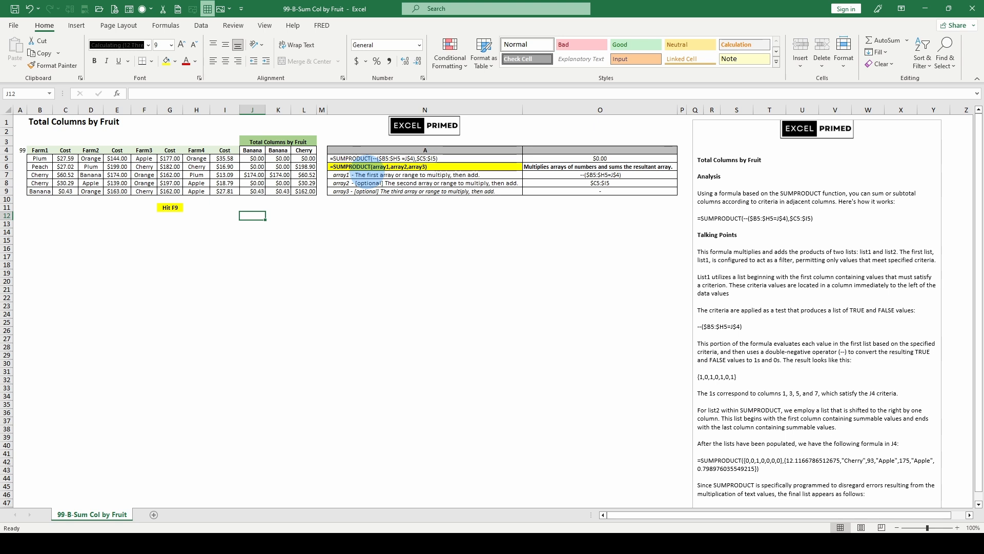
# Examine the array1 and array2 argument descriptions and the example SUMPRODUCT formula in column N
pyautogui.click(373, 176)
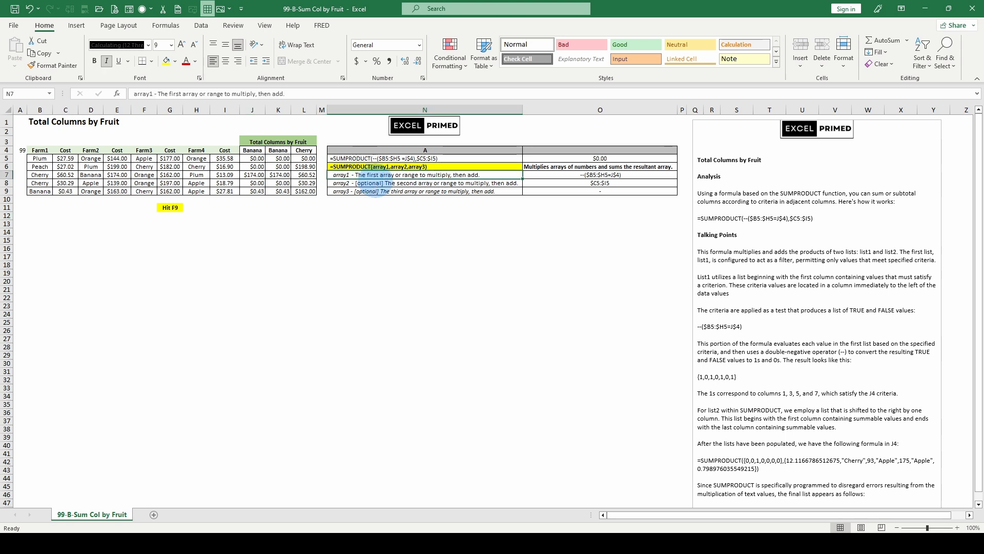
pyautogui.click(376, 183)
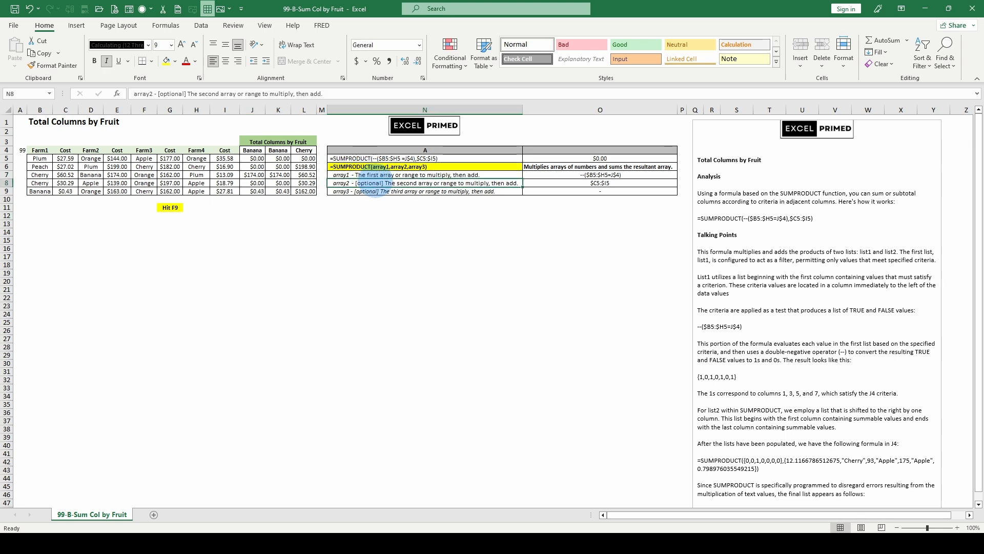
pyautogui.click(400, 158)
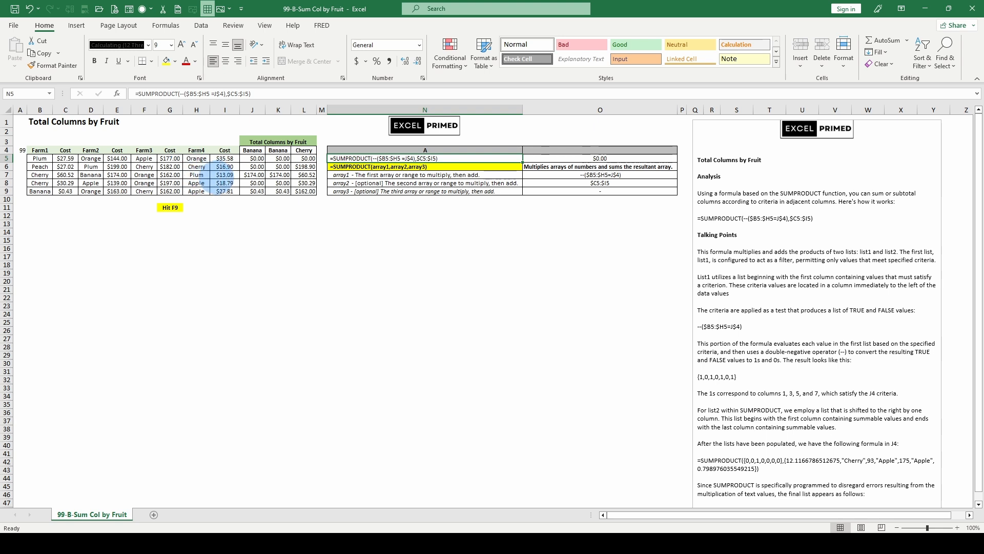
# Evaluate the first array argument of the SUMPRODUCT formula in J5 in place and discard the evaluation
pyautogui.click(252, 158)
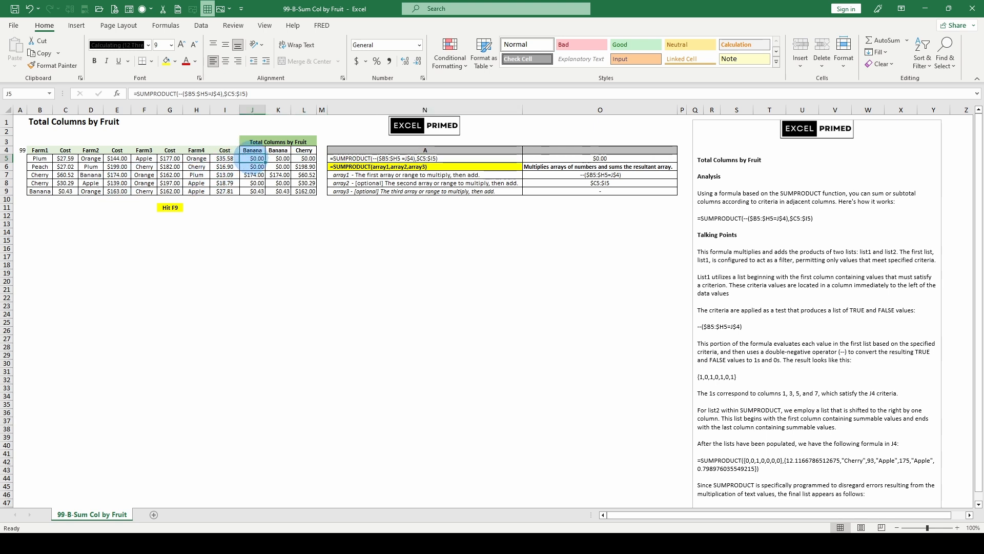
pyautogui.click(194, 93)
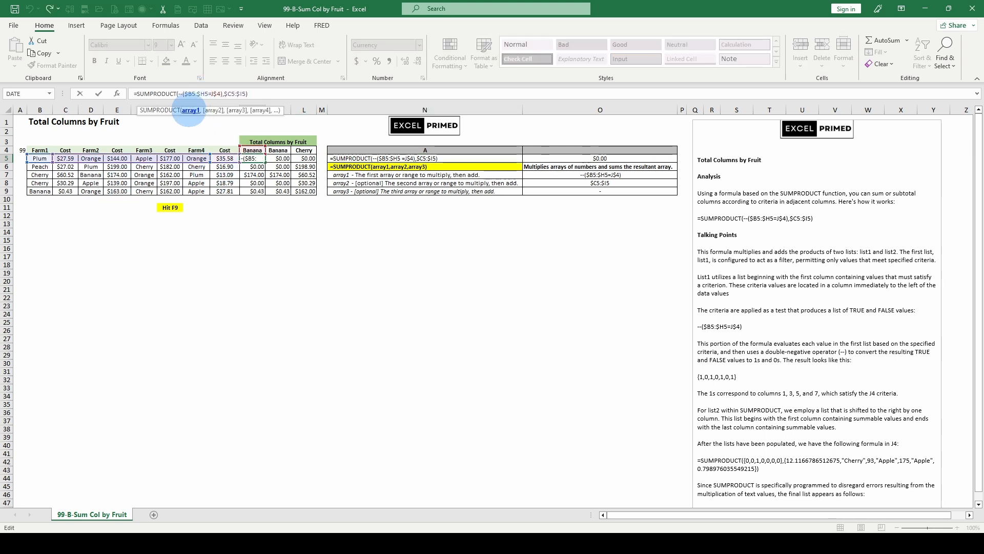
pyautogui.click(189, 110)
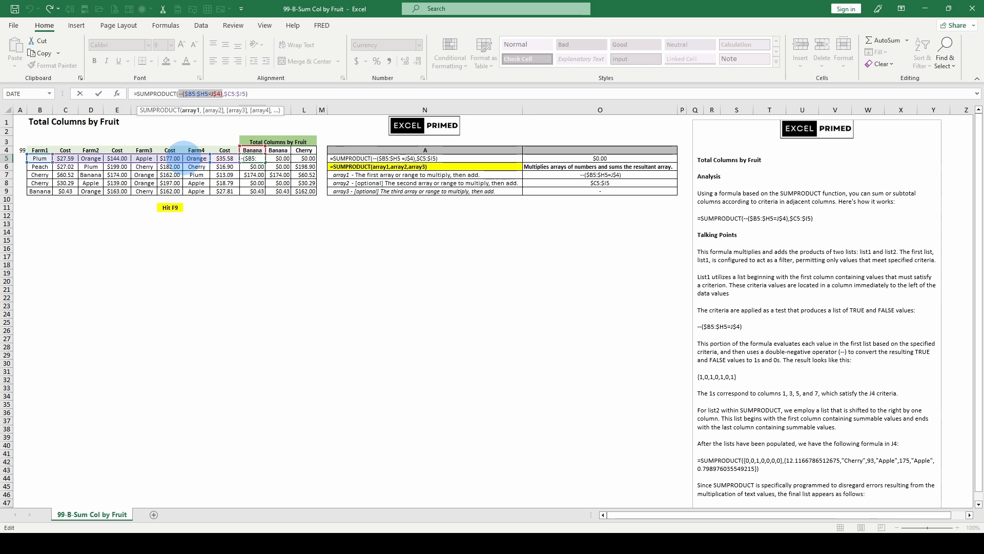
pyautogui.press('F9')
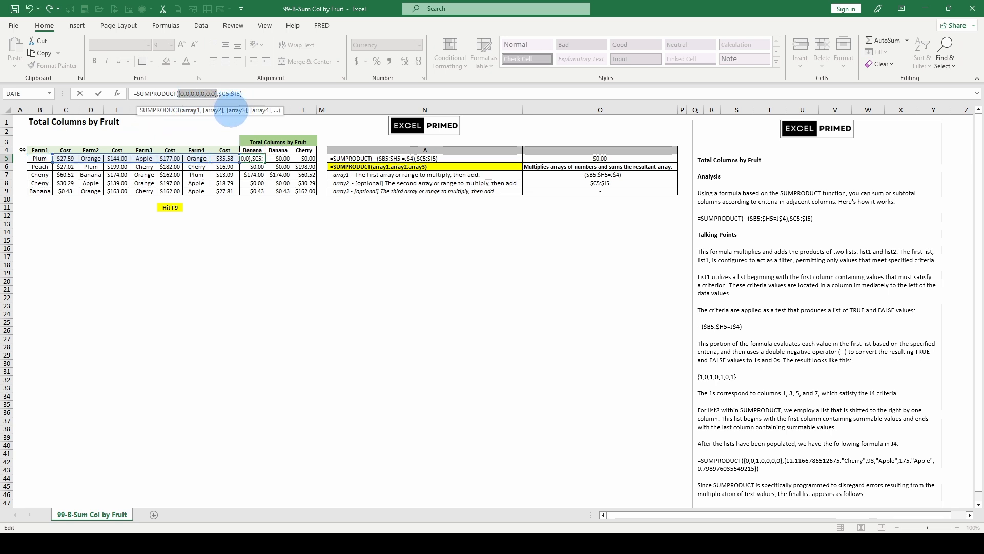
pyautogui.press('Escape')
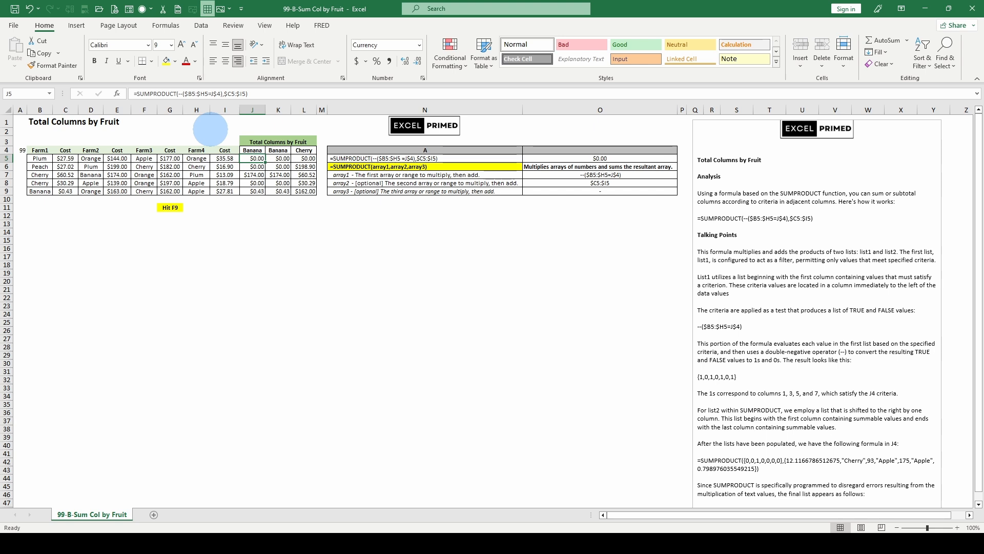
# Recalculate the sheet once and evaluate the --($B5:$H5=J$4) argument within J5's formula
pyautogui.press('F9')
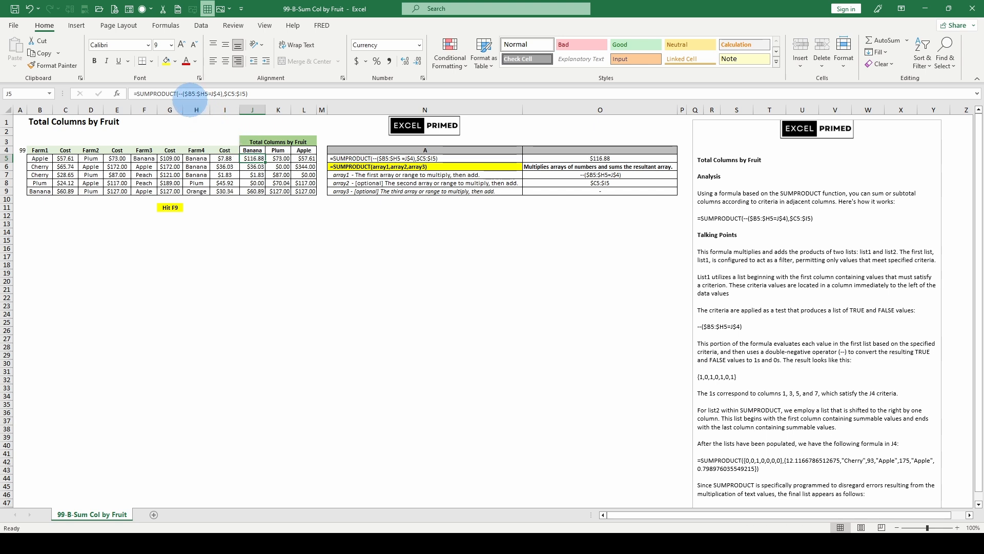
pyautogui.click(190, 94)
pyautogui.click(188, 110)
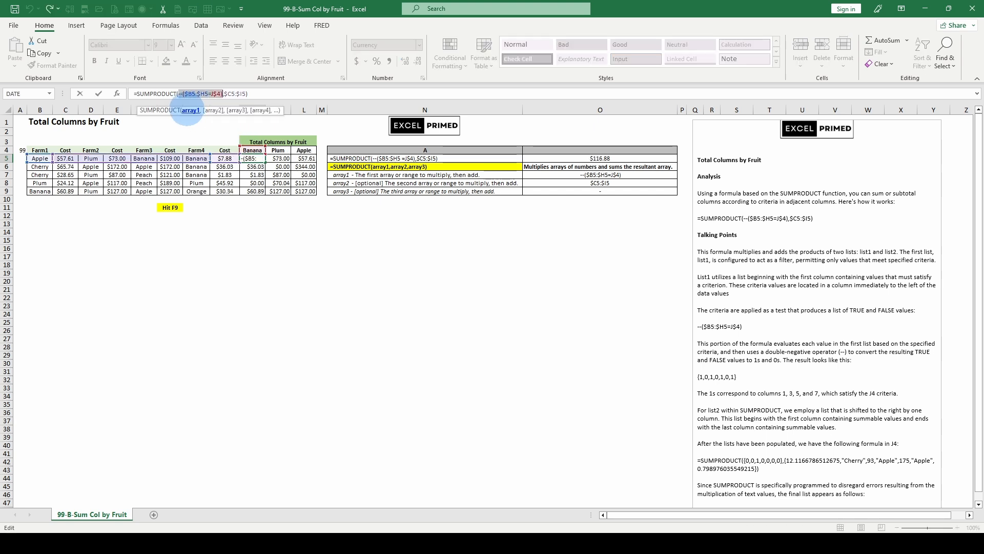
pyautogui.press('F9')
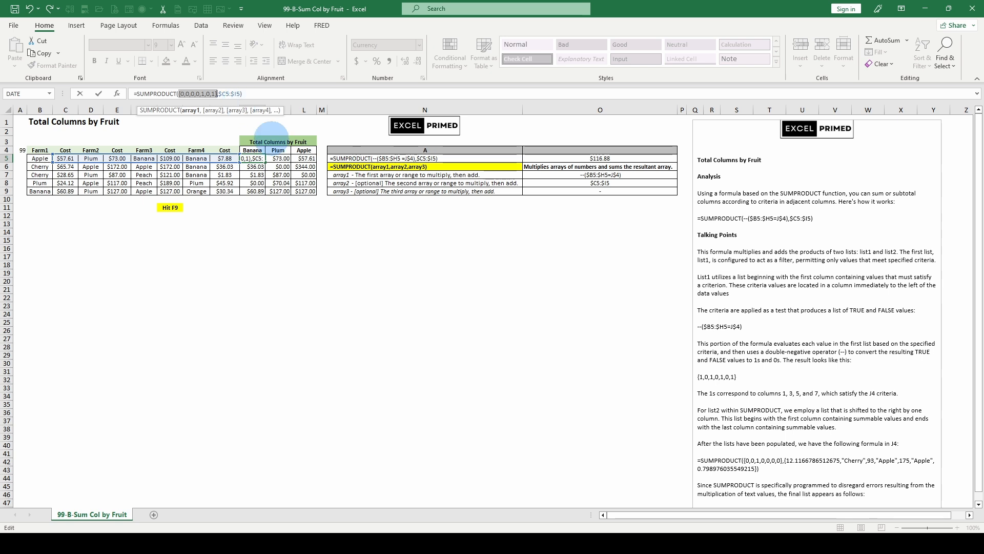
pyautogui.click(227, 93)
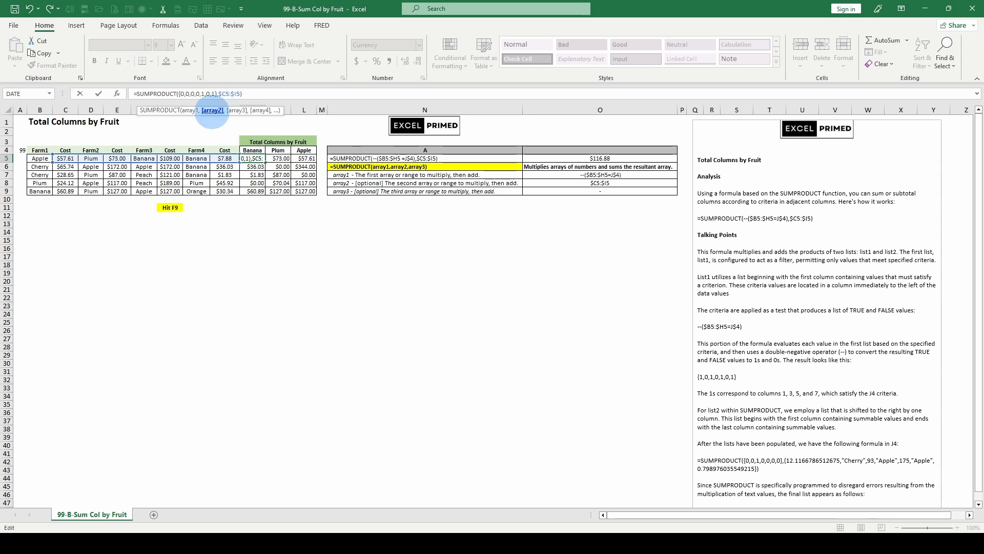
pyautogui.press('F9')
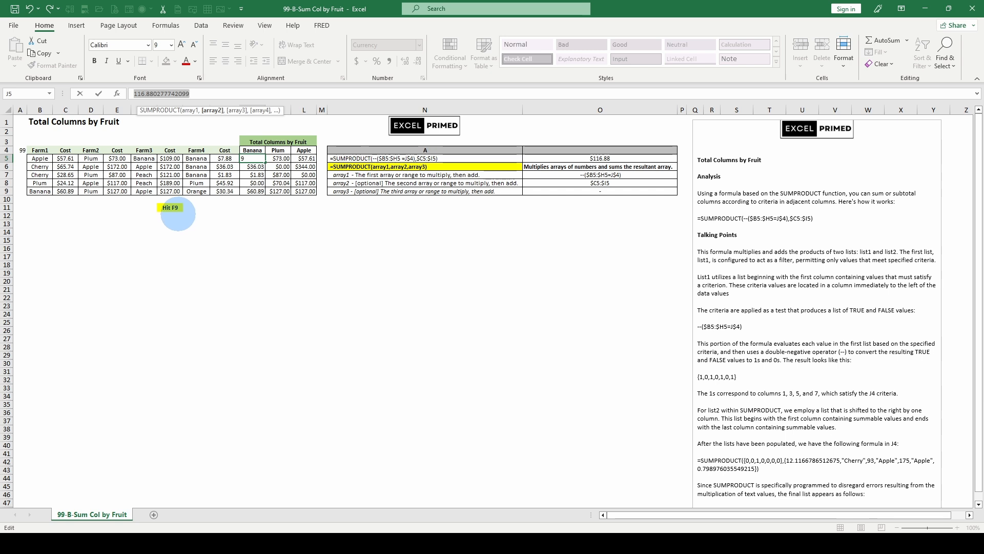
pyautogui.hotkey('ctrl', 'z')
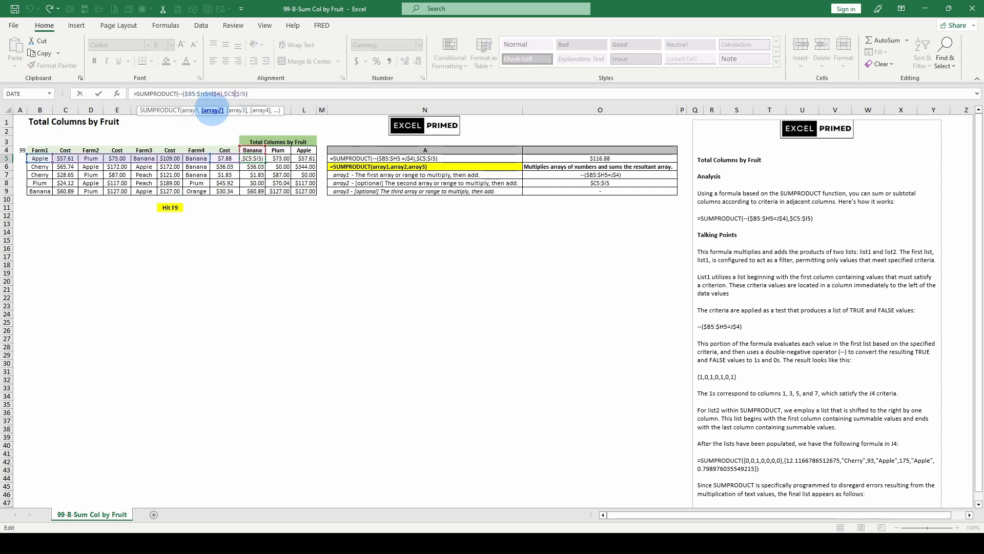
# Evaluate the second array argument, $C5:$I5, within J5's formula and move on to K5
pyautogui.click(212, 111)
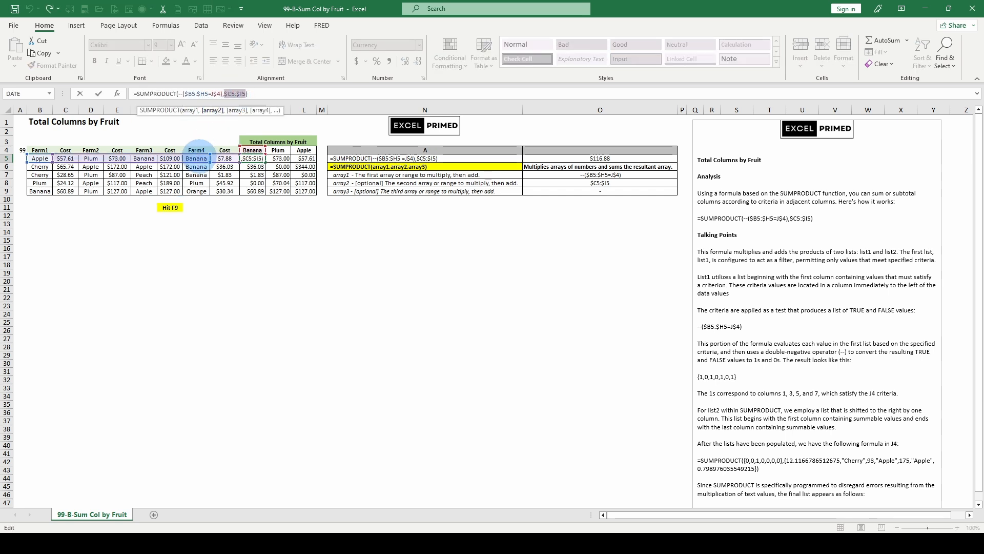
pyautogui.press('F9')
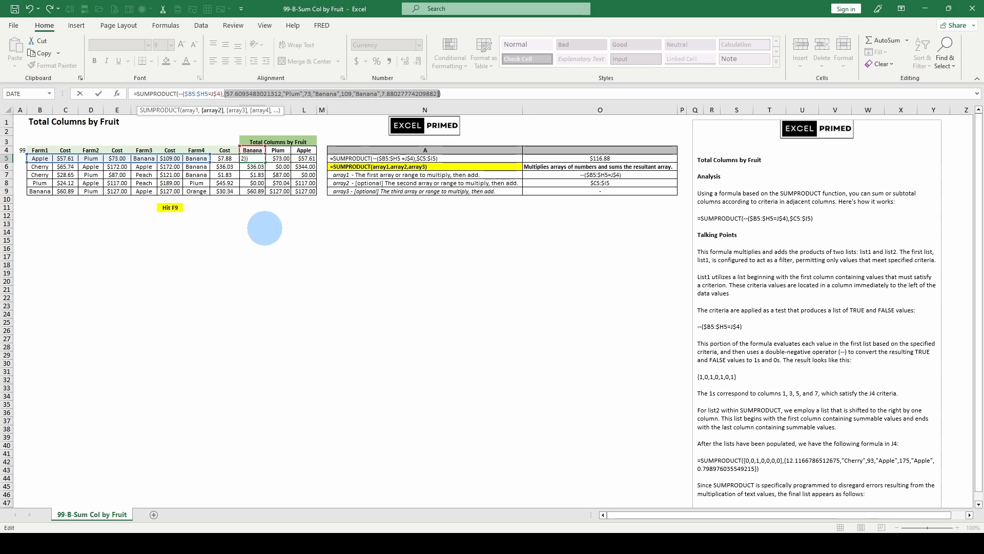
pyautogui.press('Tab')
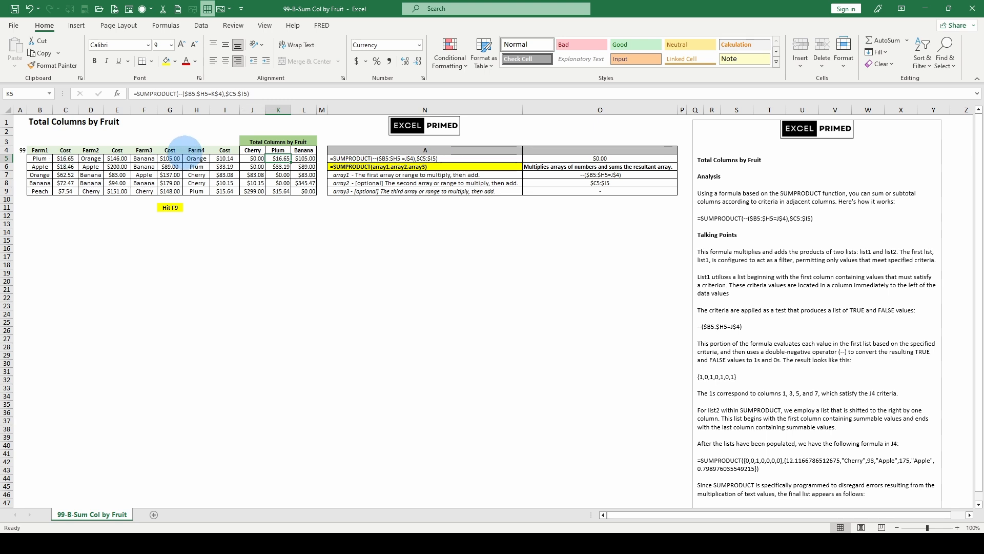
# Evaluate both array arguments of K5's formula, --($B5:$H5=K$4) and $C5:$I5, and discard the evaluation
pyautogui.click(185, 94)
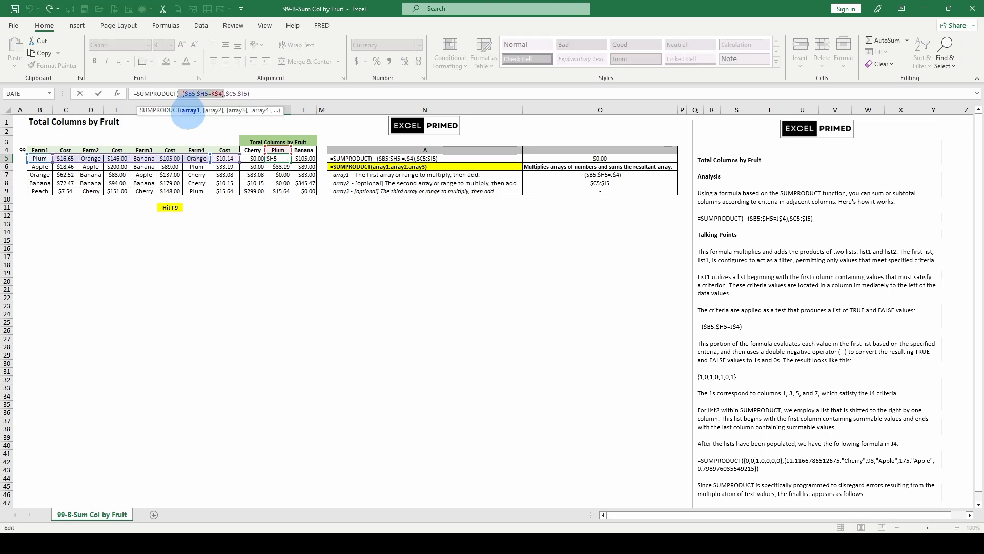
pyautogui.press('F9')
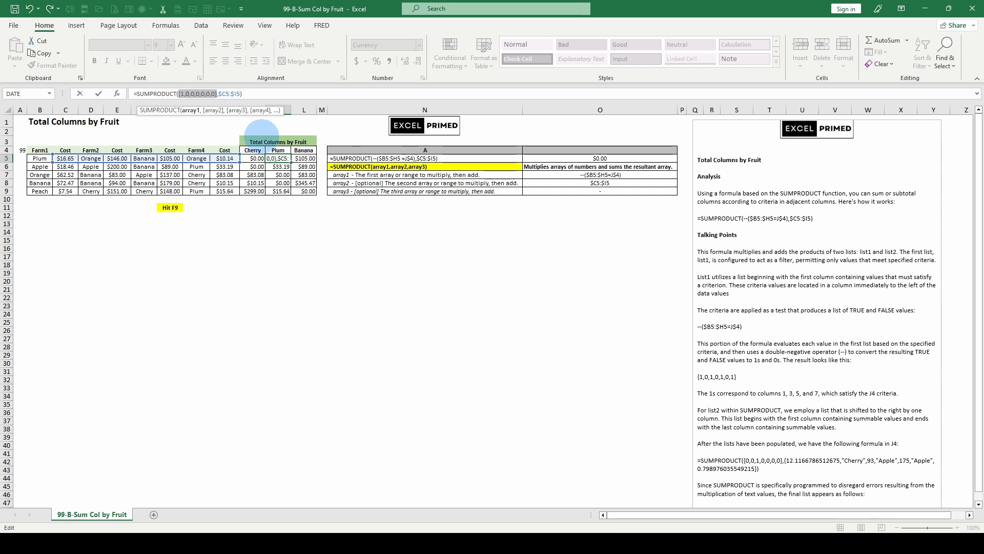
pyautogui.click(211, 111)
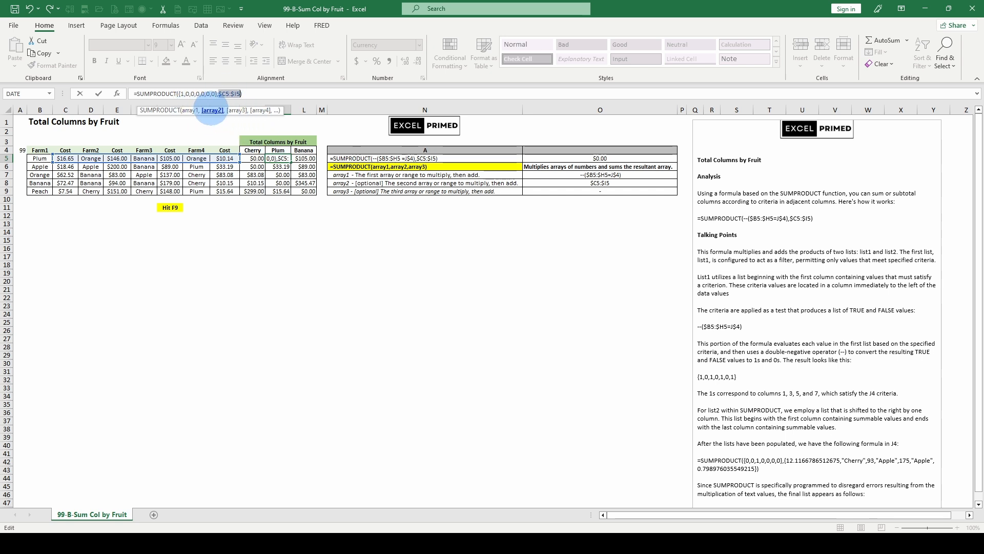
pyautogui.press('F9')
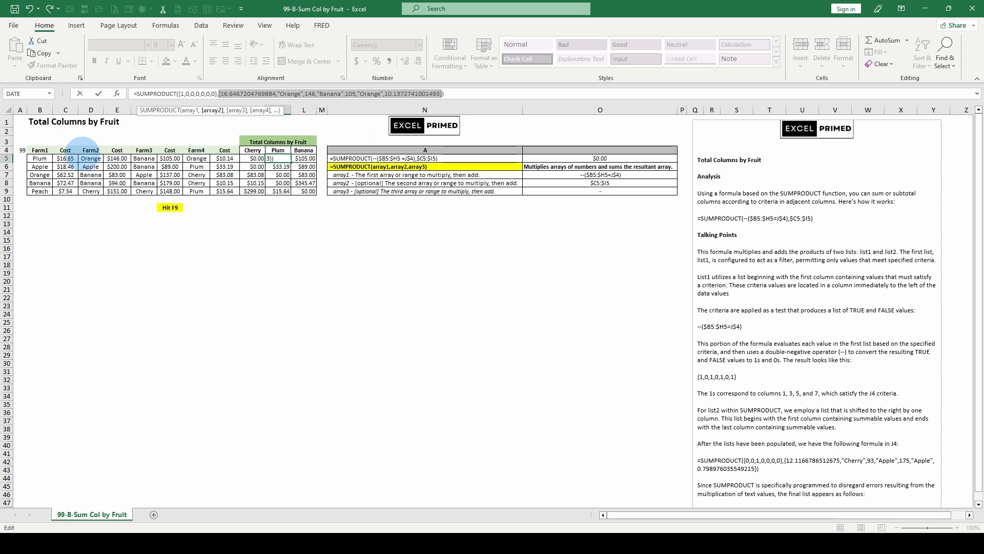
pyautogui.press('Escape')
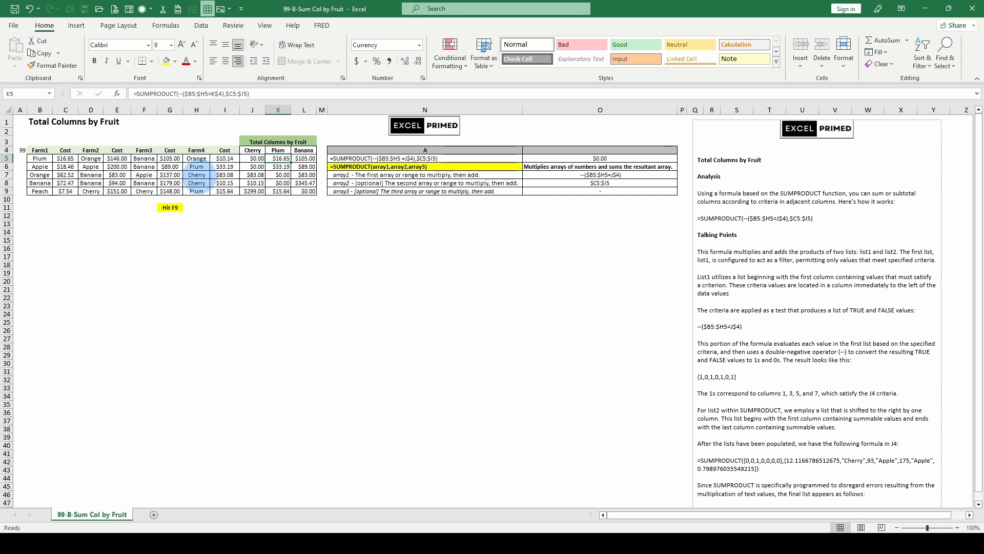
# In L8's formula, evaluate the test $B8:$H8=L$4 to TRUE/FALSE values and the whole first array argument to 1s and 0s
pyautogui.click(303, 183)
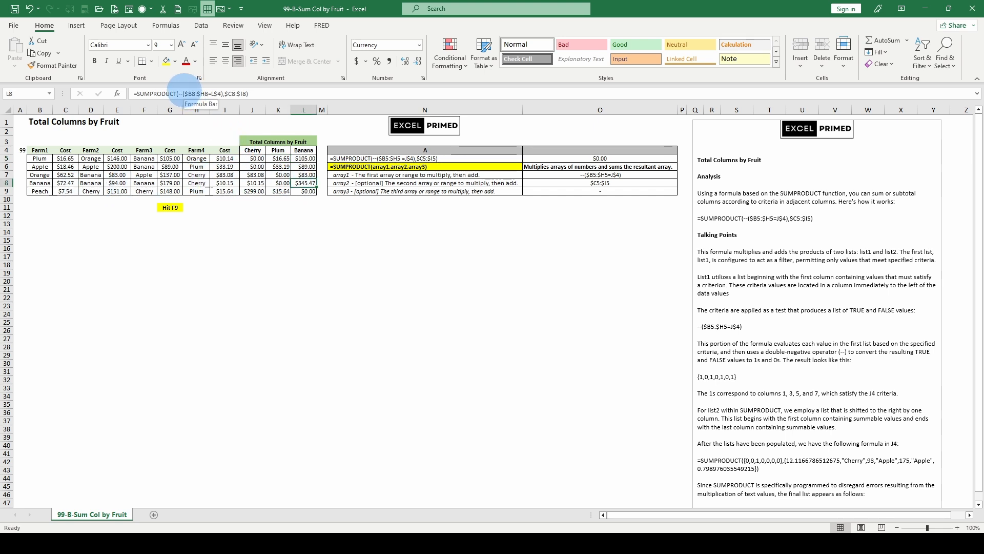
pyautogui.moveTo(185, 93); pyautogui.dragTo(222, 94)
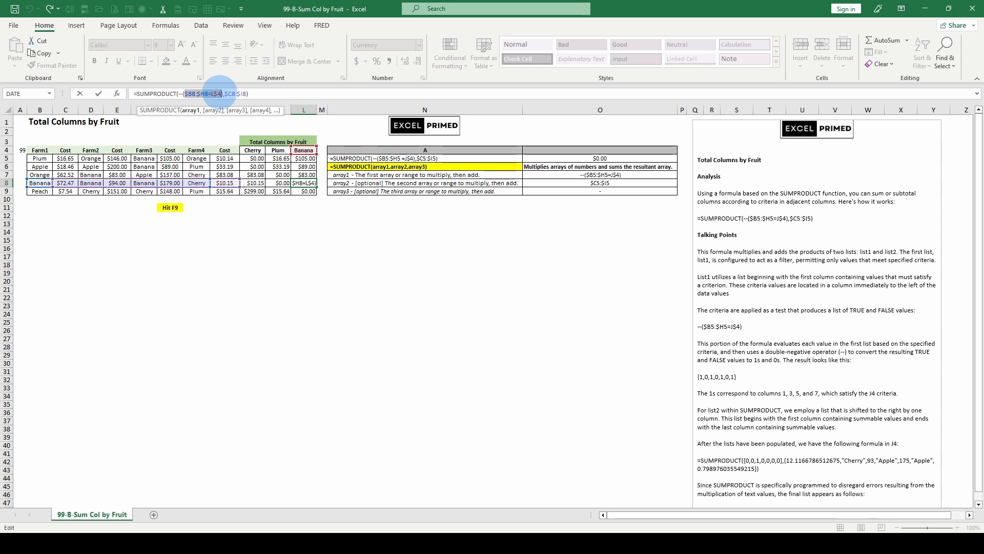
pyautogui.press('F9')
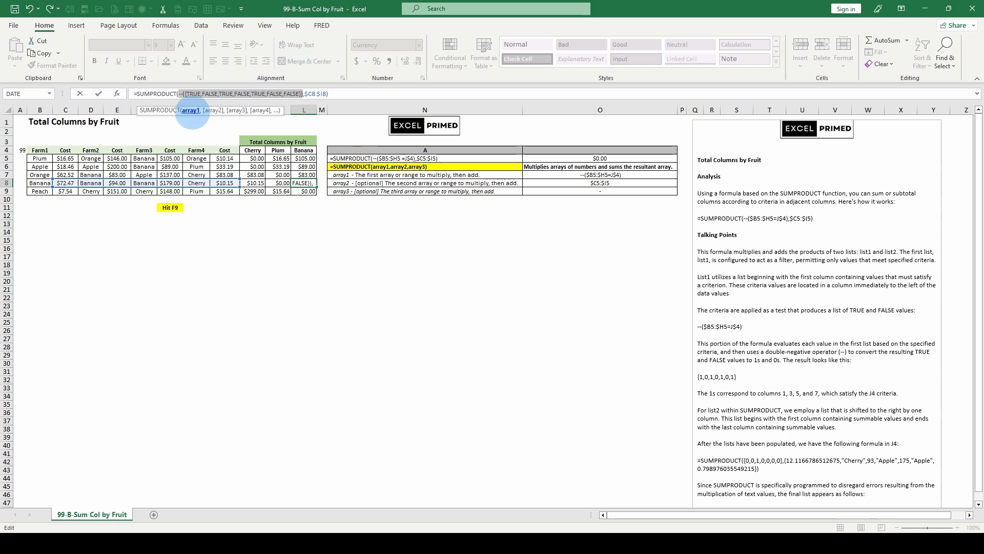
pyautogui.press('F9')
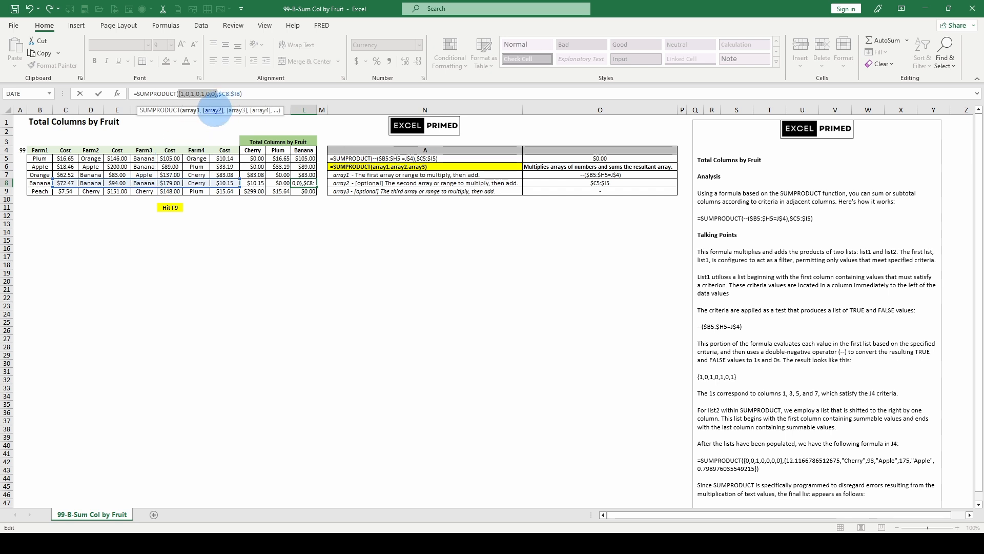
# Evaluate the second array argument, $C8:$I8, in L8's formula, discard the evaluation and select the blank cells N13:N14
pyautogui.click(214, 110)
pyautogui.press('F9')
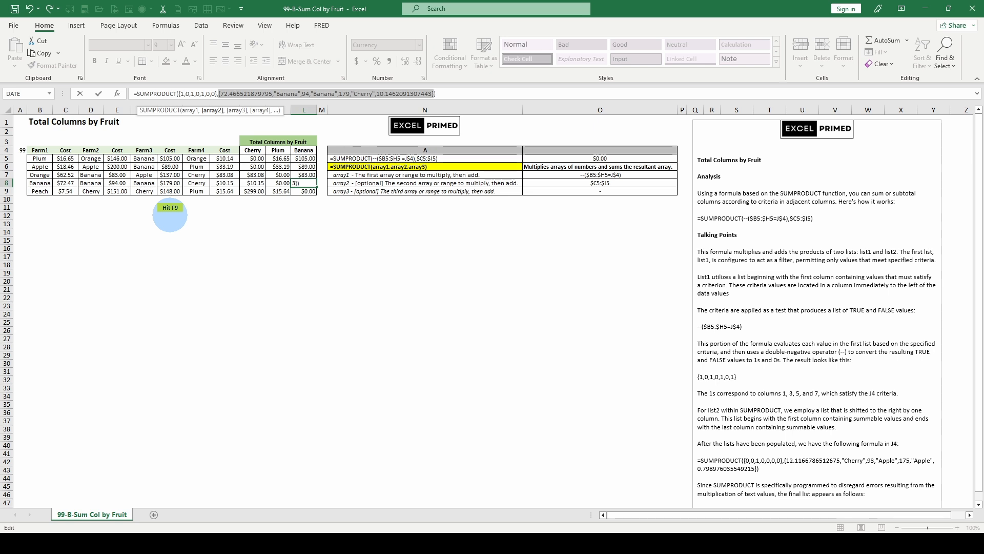
pyautogui.press('Escape')
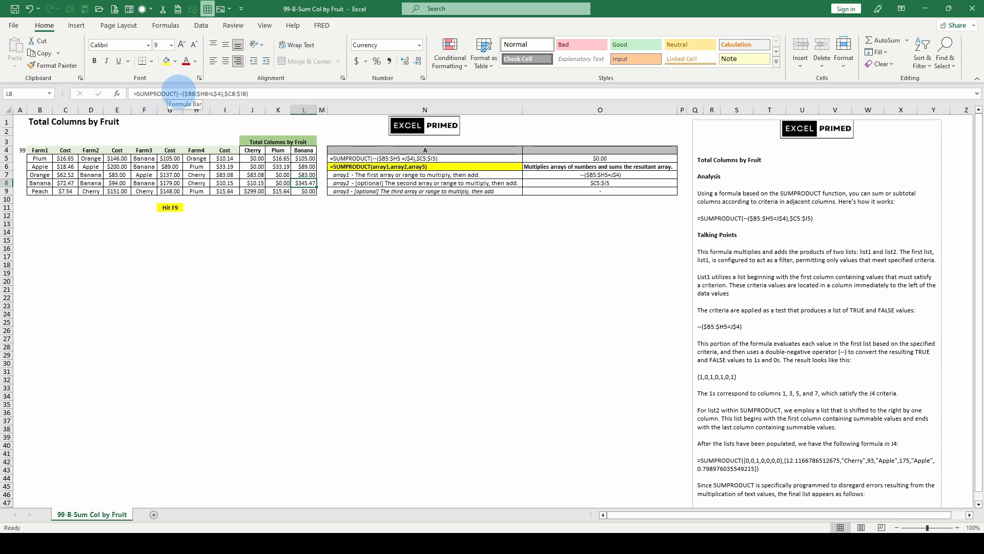
pyautogui.click(416, 217)
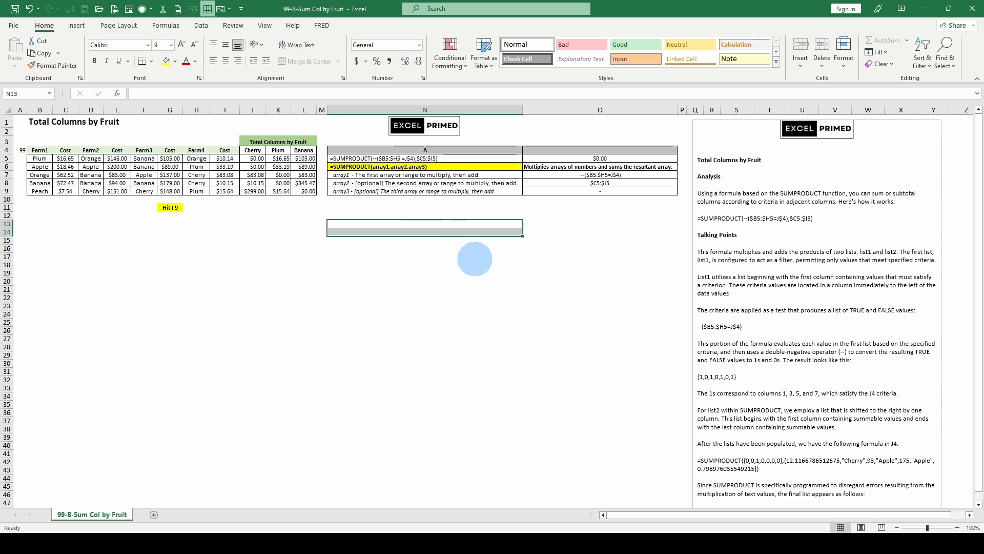